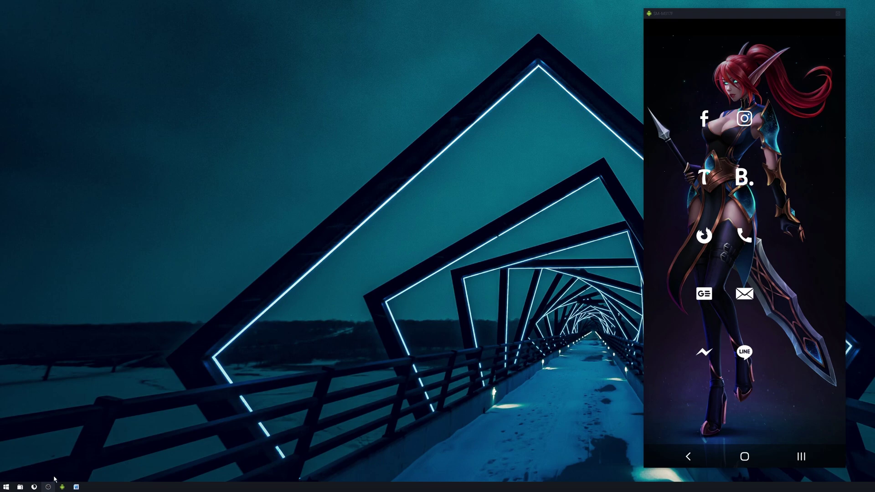
Browse the scrcpy README in the browser and highlight its encoder and recording example commands.
left_click(34, 487)
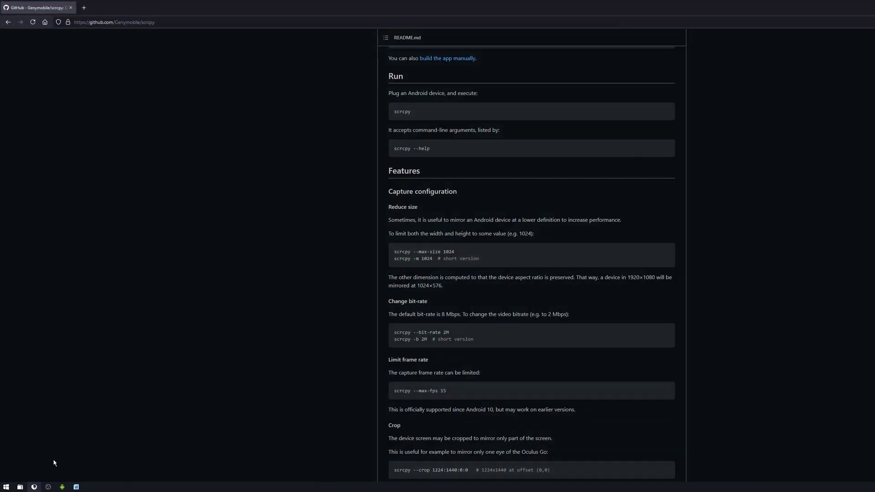
scroll(492, 265, "down", 5)
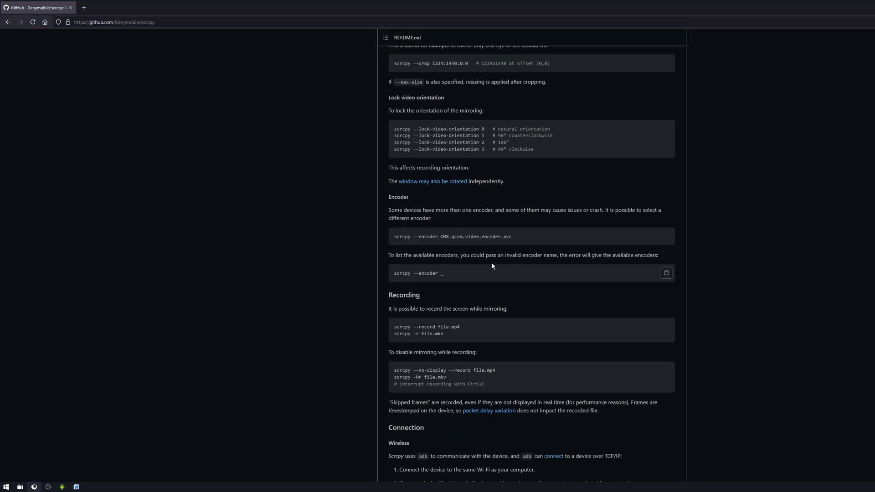
triple_click(457, 277)
left_click(459, 276)
left_click_drag(459, 336, 390, 327)
left_click(458, 333)
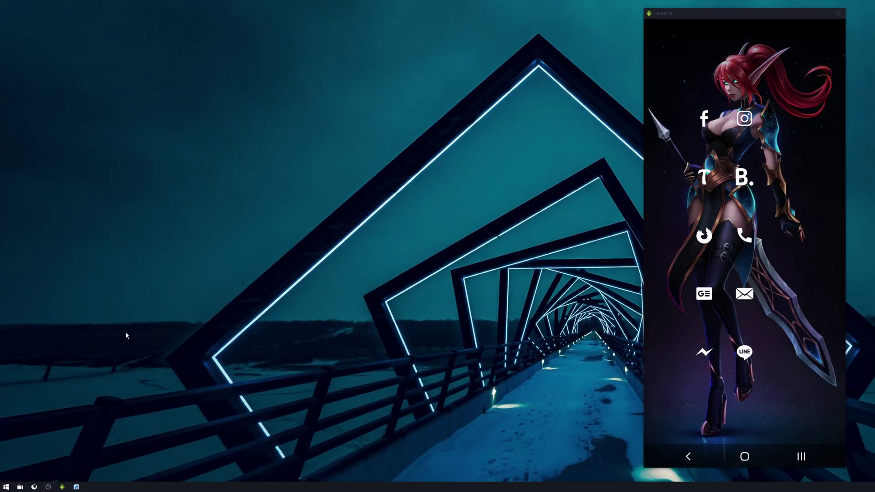
Create a new text document in the scrcpy folder, renamed myscrcpy.bat with the extension change accepted.
key("super+e")
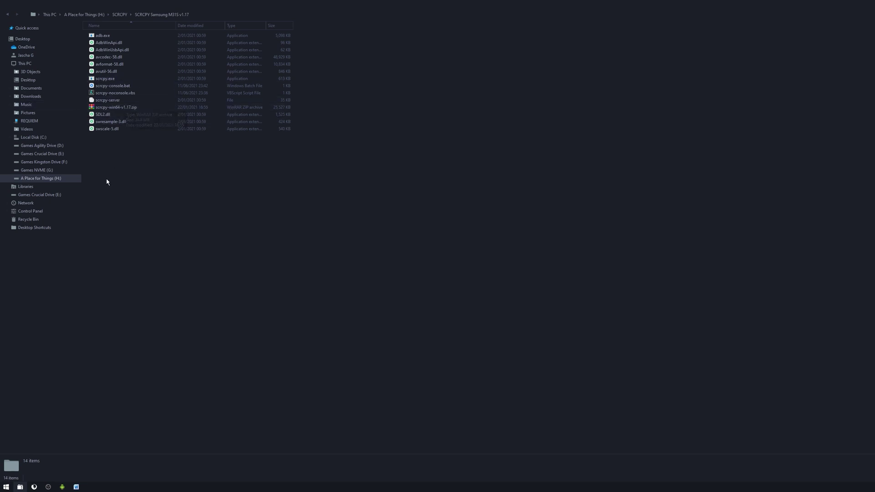
right_click(115, 156)
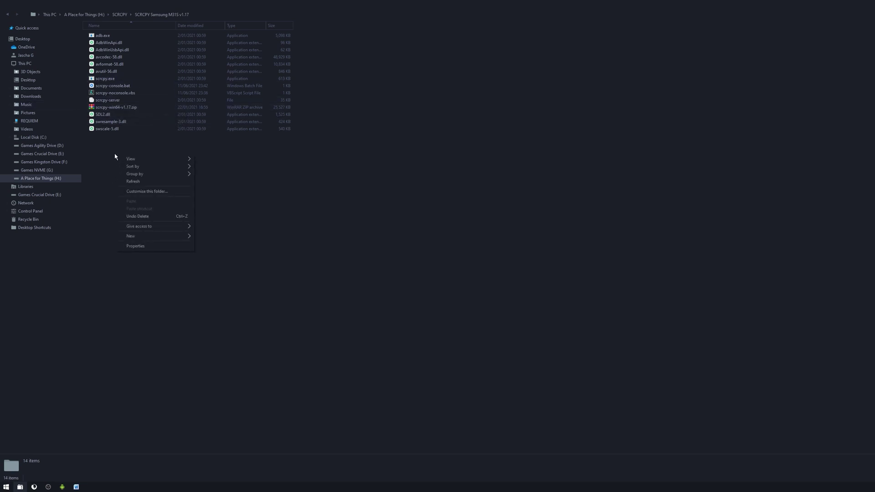
mouse_move(130, 236)
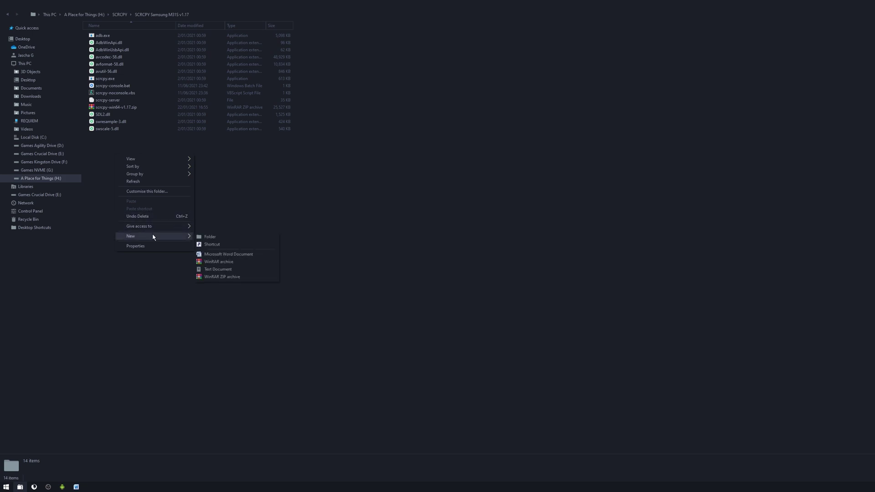
left_click(229, 269)
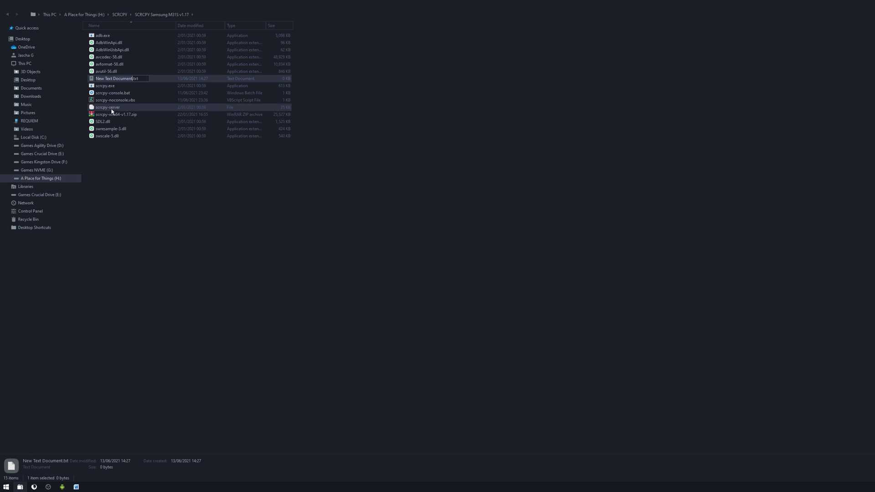
key("BackSpace")
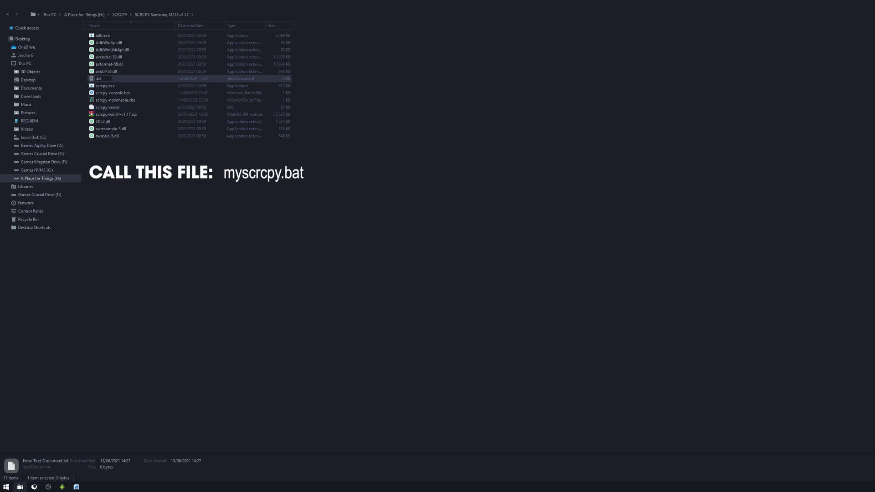
type("mys")
type("crcpy.")
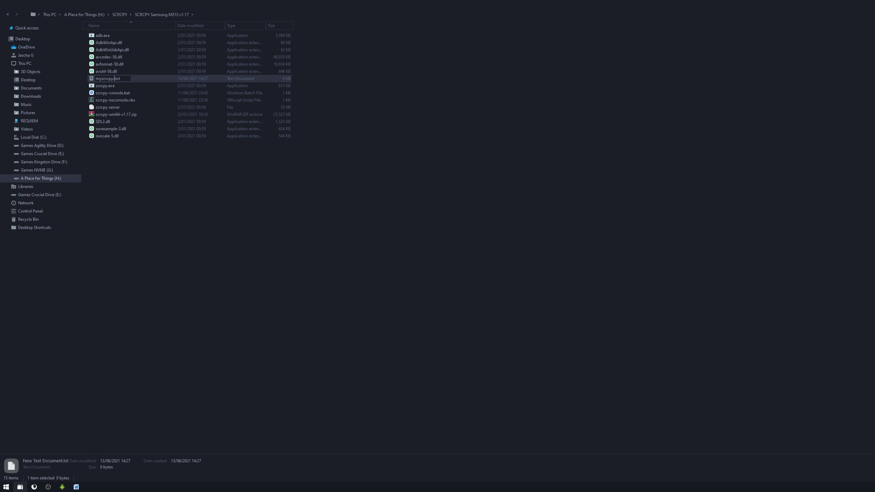
type("bat")
key("Delete")
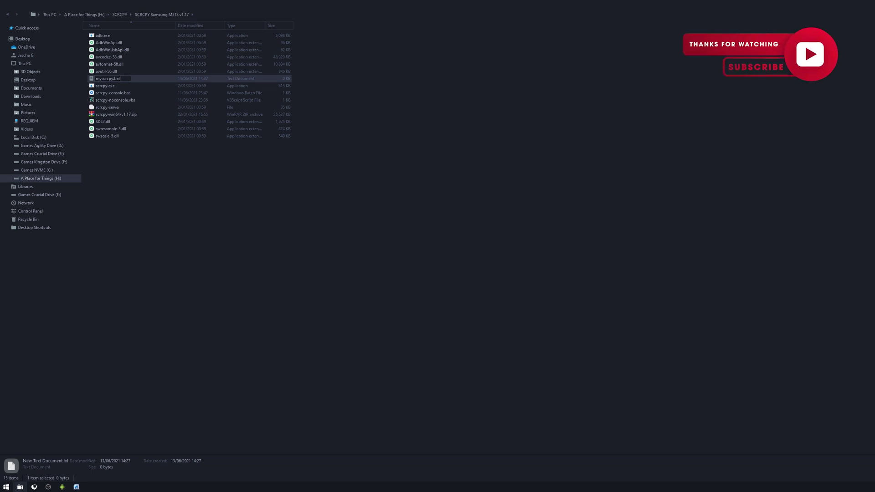
key("Return")
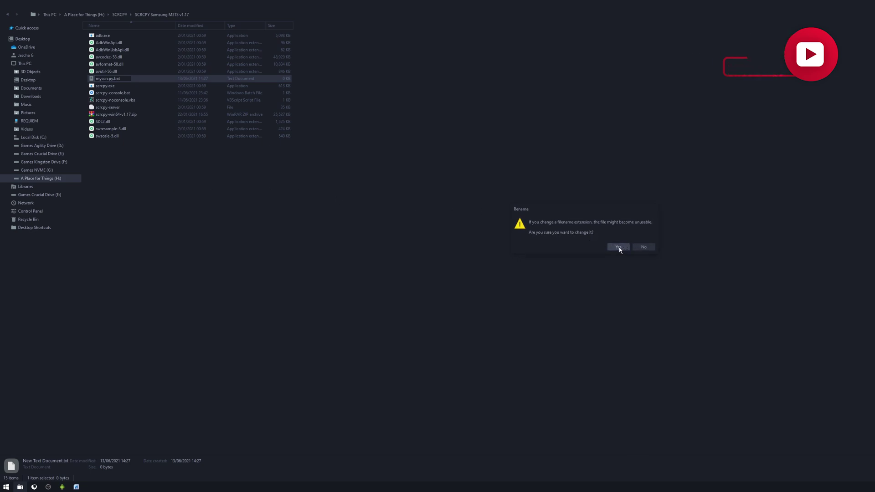
left_click(619, 247)
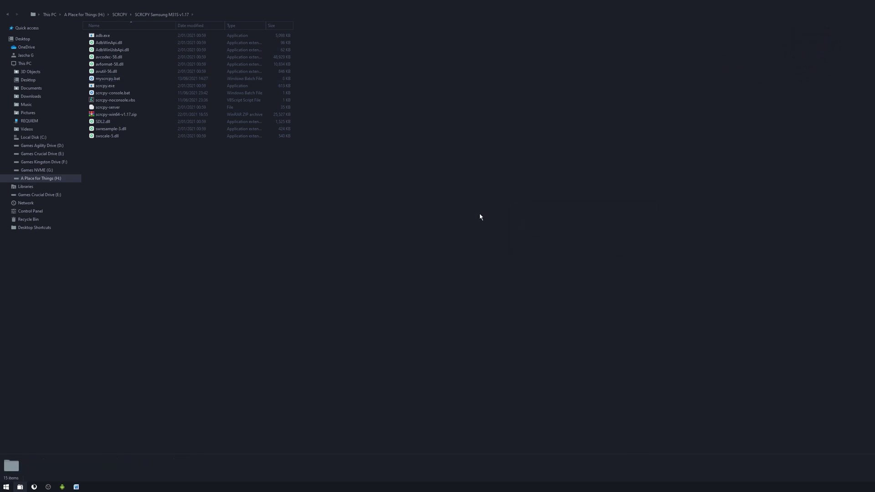
Edit myscrcpy.bat in Notepad and paste in the scrcpy command line.
right_click(101, 78)
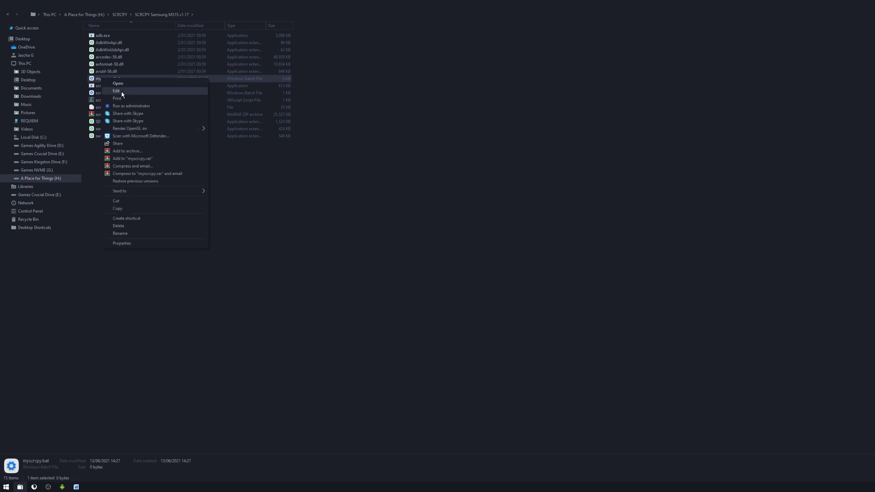
left_click(116, 90)
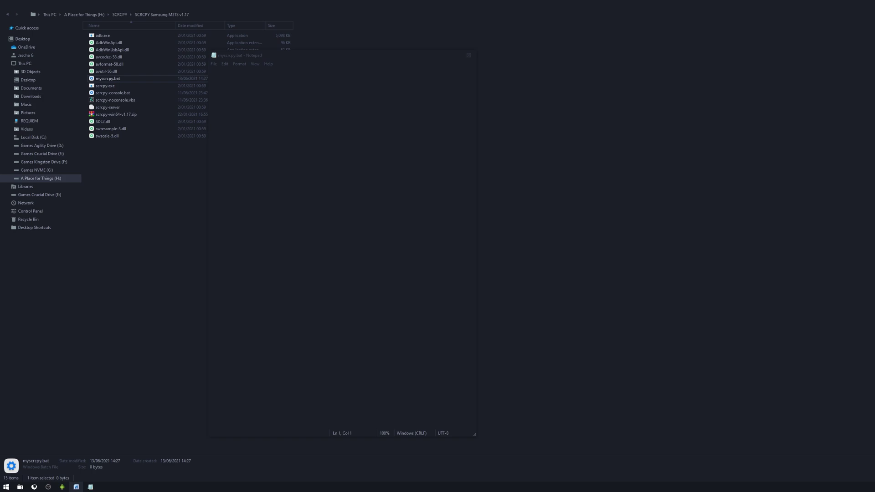
left_click(296, 77)
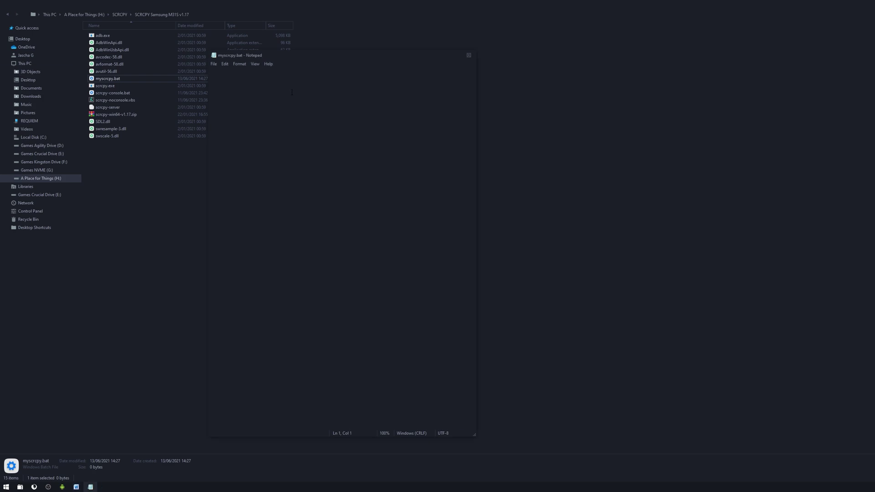
key("ctrl+v")
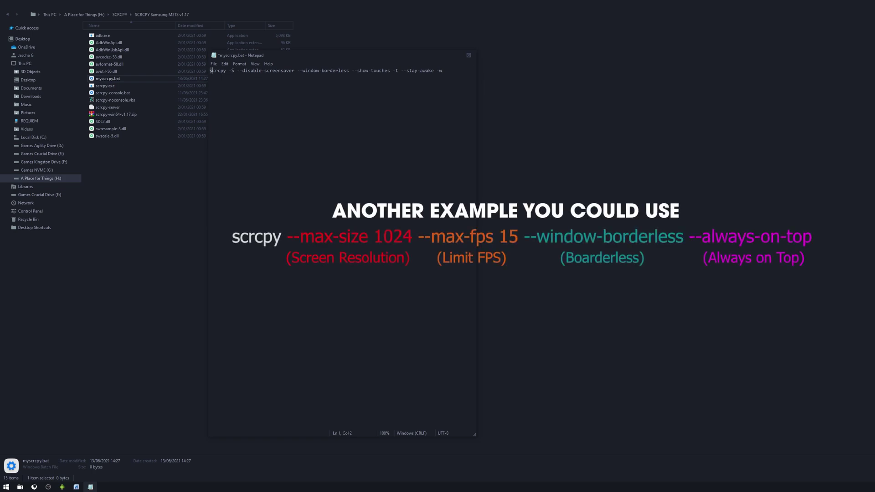
Review the pasted command's --disable-screensaver option, then save myscrcpy.bat.
left_click_drag(210, 71, 312, 70)
left_click(338, 71)
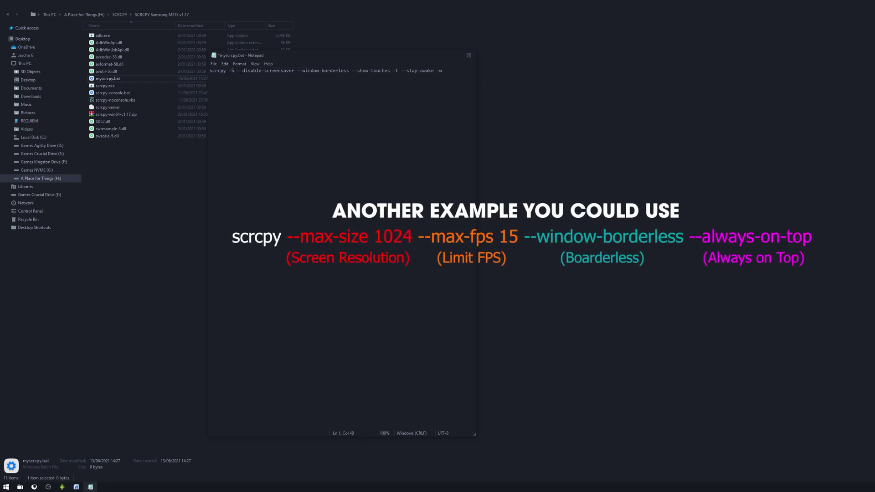
left_click_drag(237, 70, 287, 70)
left_click(333, 192)
left_click(213, 64)
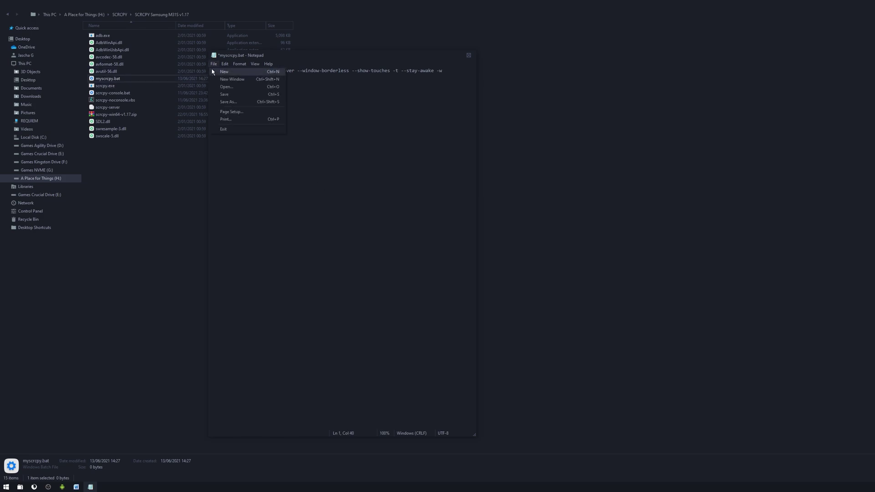
left_click(224, 95)
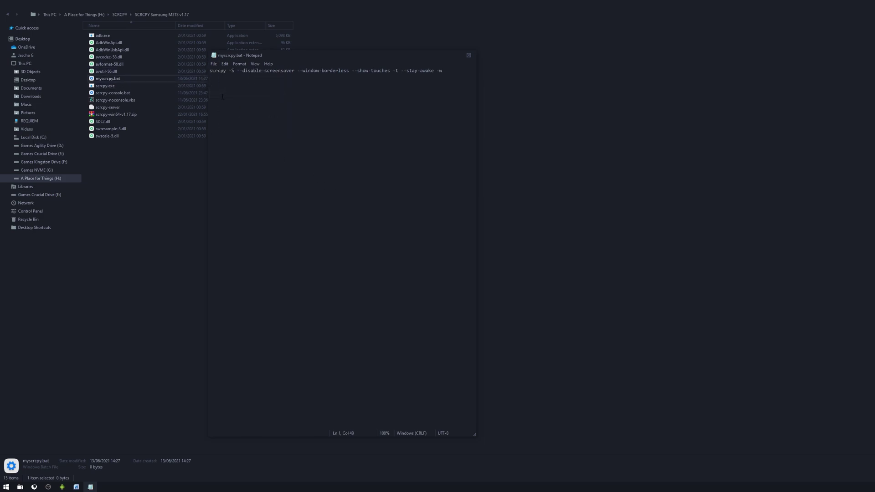
Close Notepad, run myscrcpy.bat from the SCRCPY folder, then move and close its console window.
left_click(468, 55)
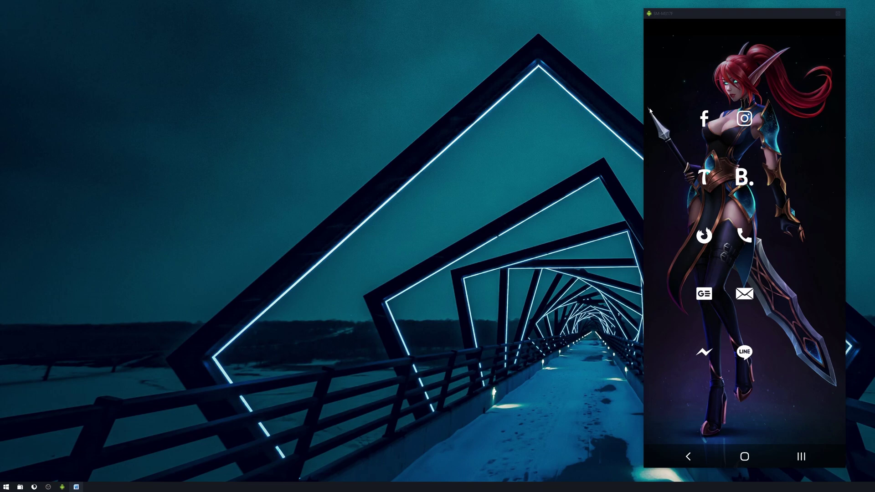
left_click(20, 486)
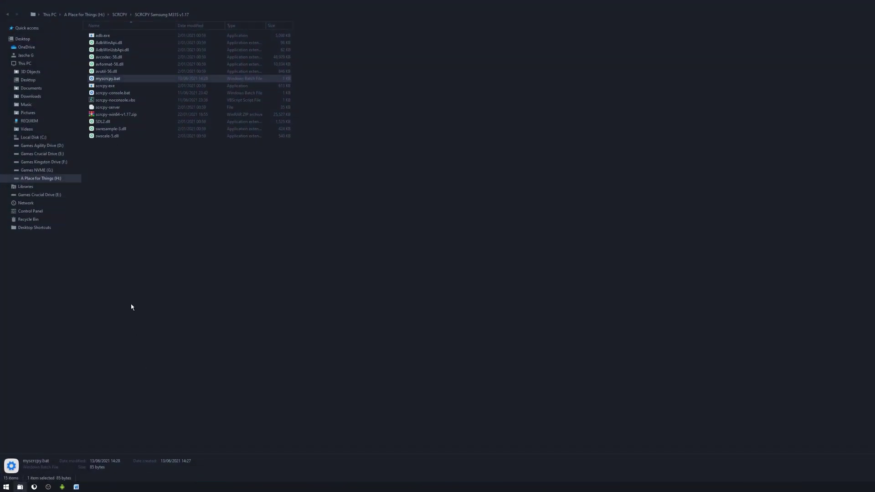
double_click(110, 78)
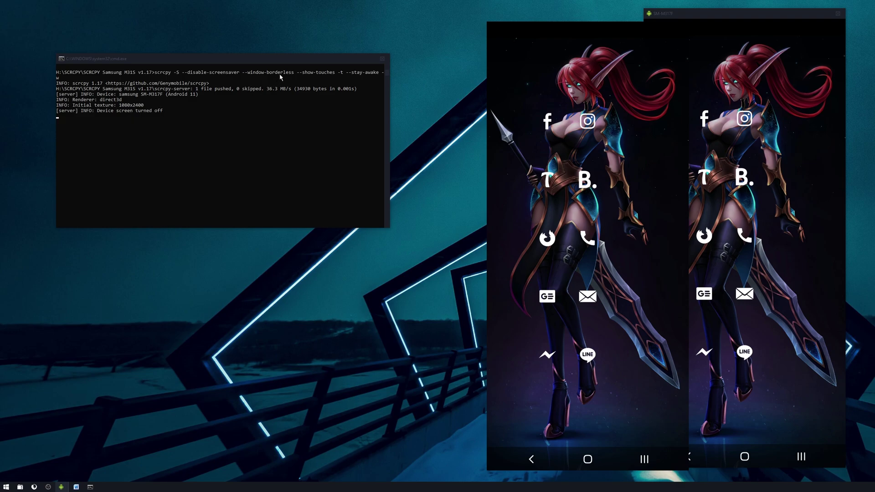
left_click_drag(293, 62, 345, 70)
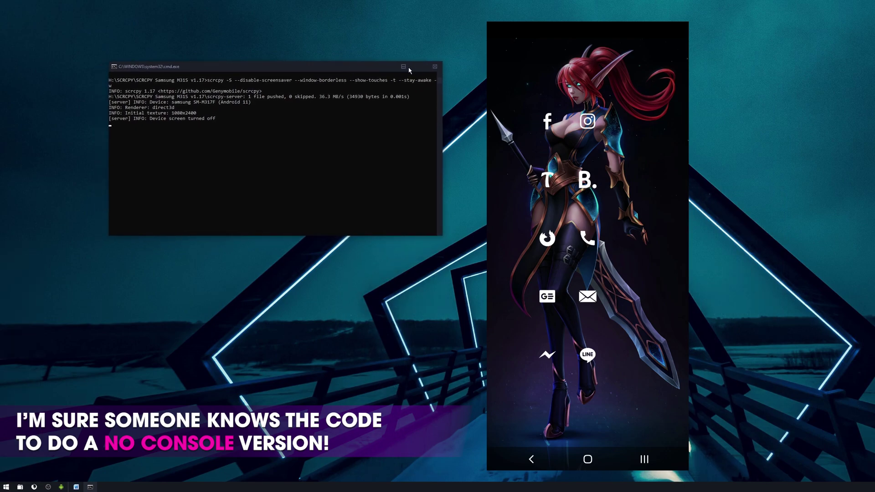
left_click(435, 66)
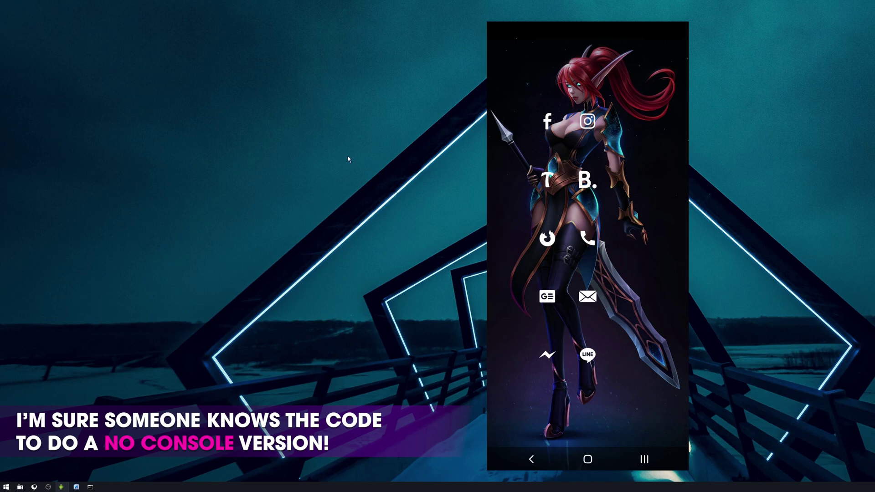